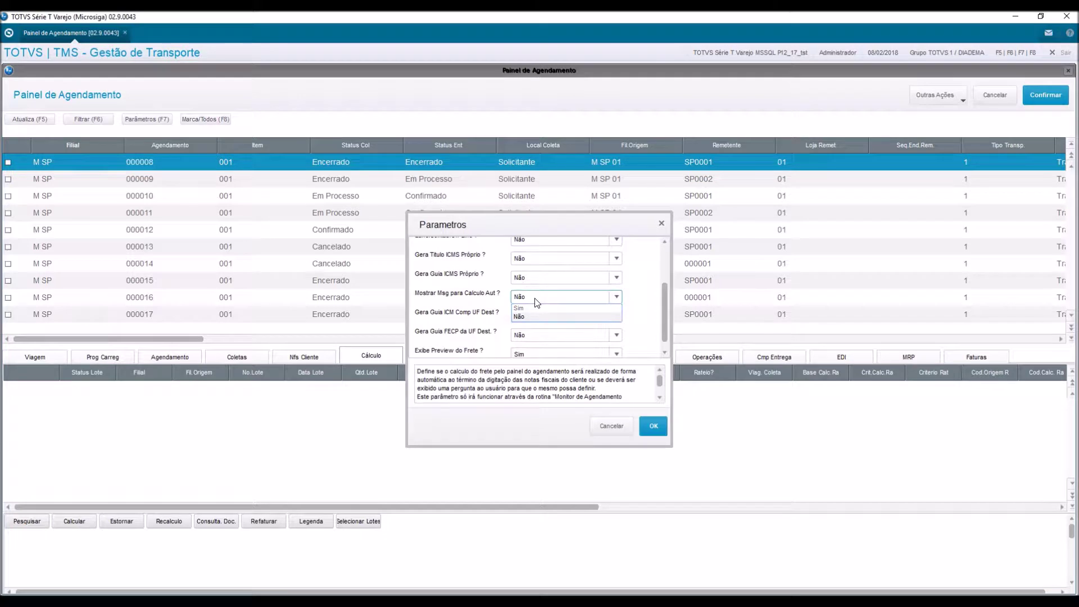
Set the parameter "Mostrar Msg para Calculo Aut ?" to Sim and confirm the parameters.
click(532, 308)
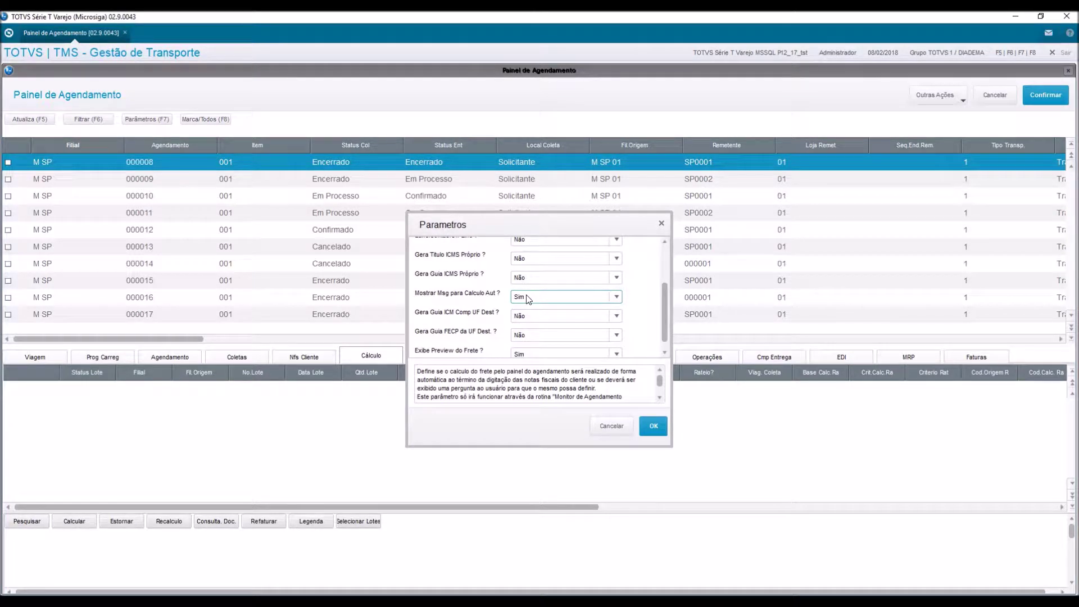
click(652, 428)
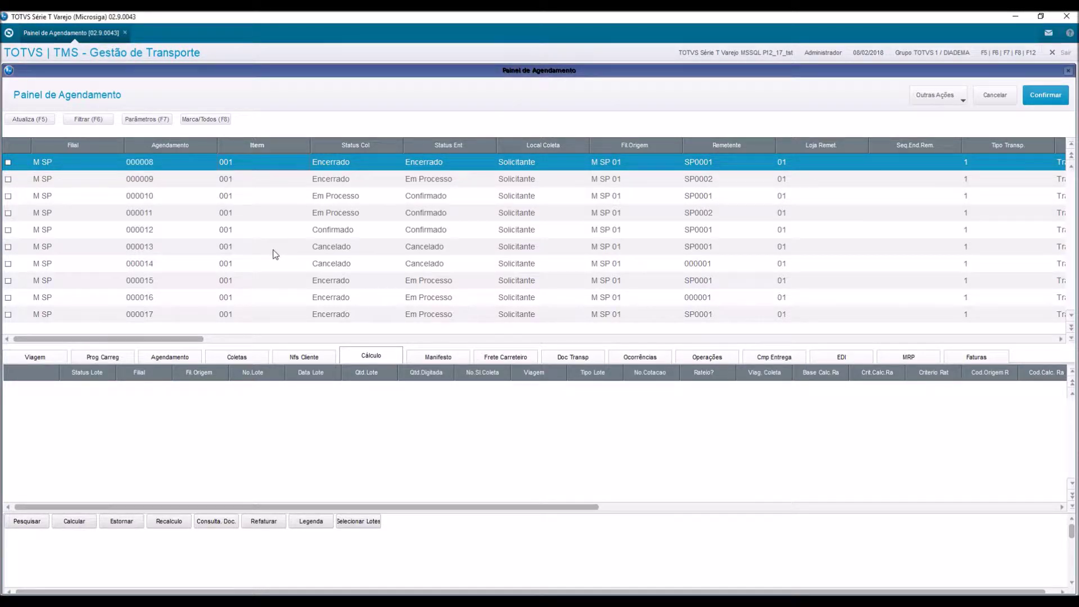
Mark scheduling 000035 in the list and refresh the panel.
click(238, 271)
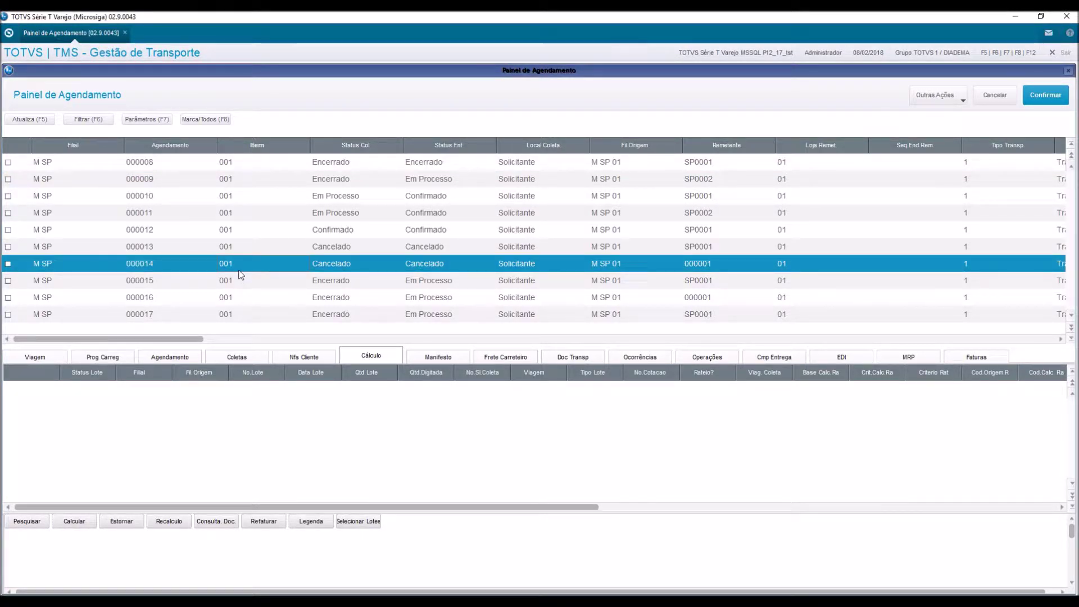
scroll(240, 274, down, 7)
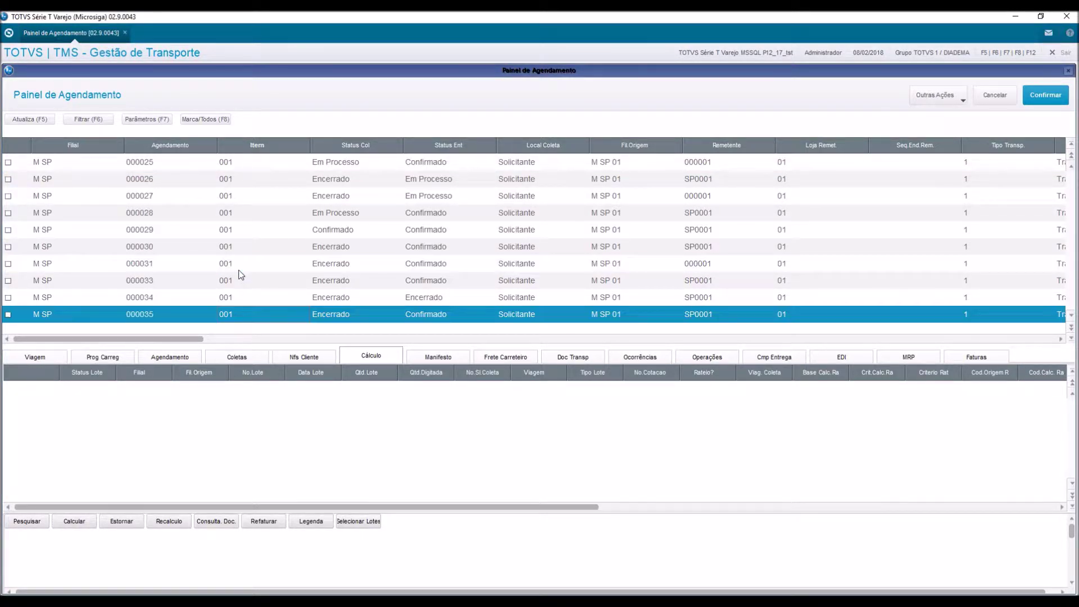
double_click(30, 314)
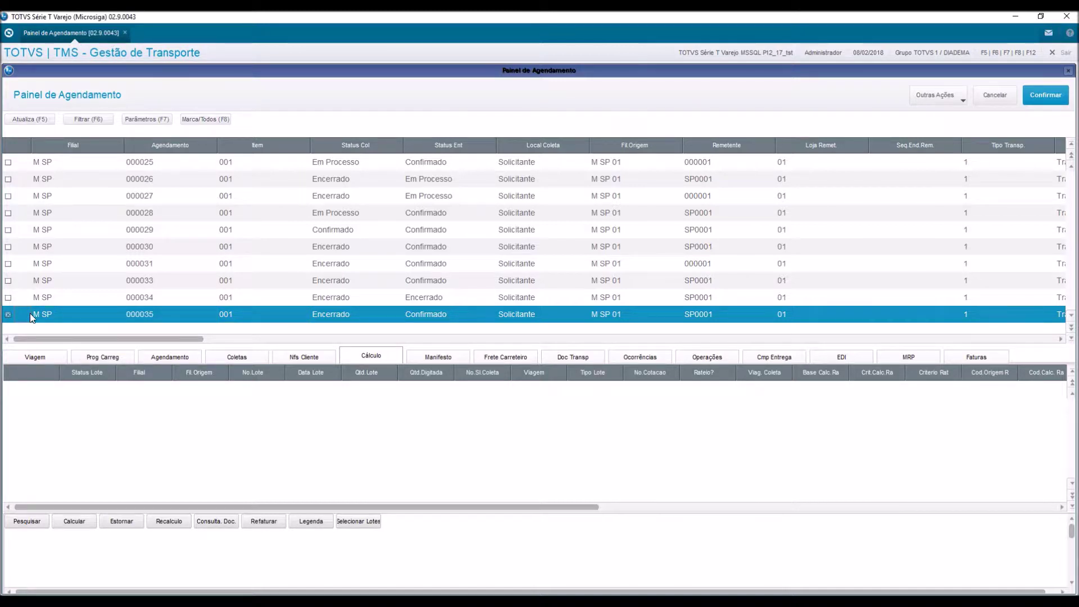
click(28, 118)
Include a new client invoice for the marked scheduling, with client document 000479 and series 1.
click(305, 357)
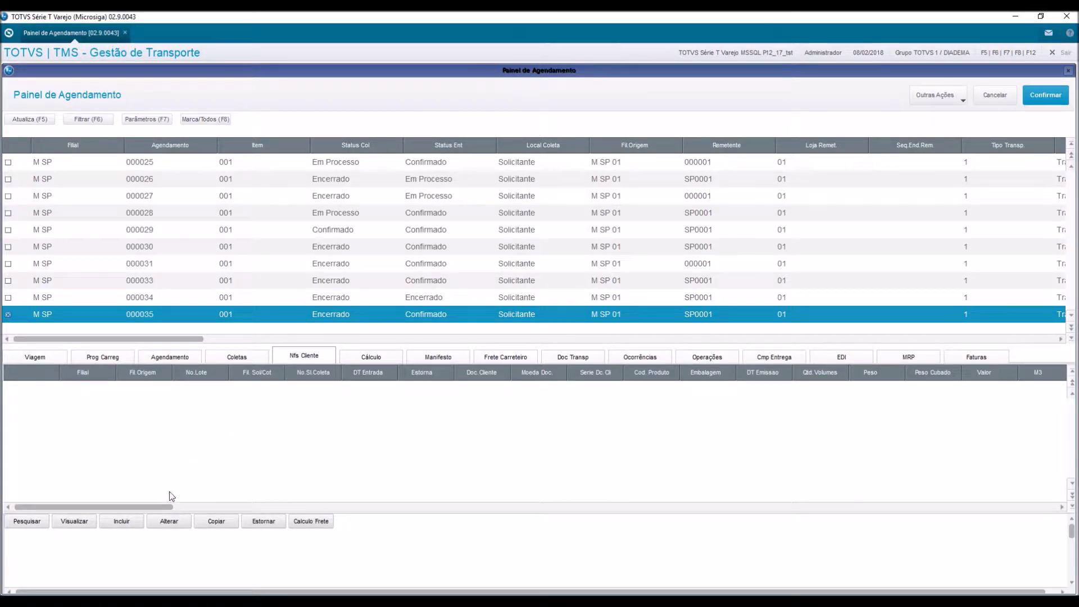
click(122, 521)
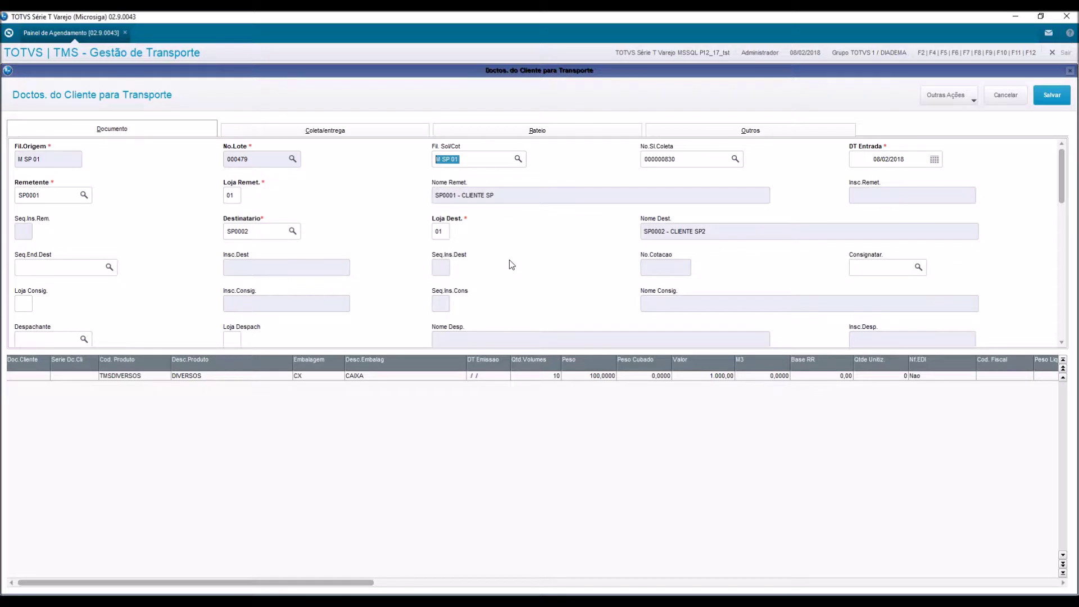
double_click(35, 375)
key(Escape)
text(000479)
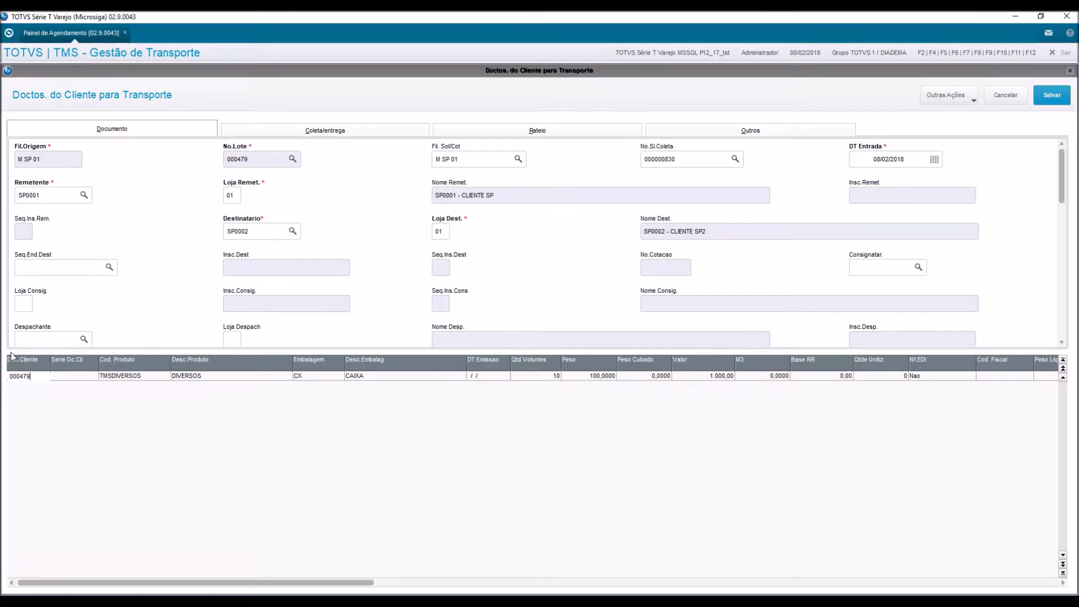
key(Return)
text(1)
key(Return)
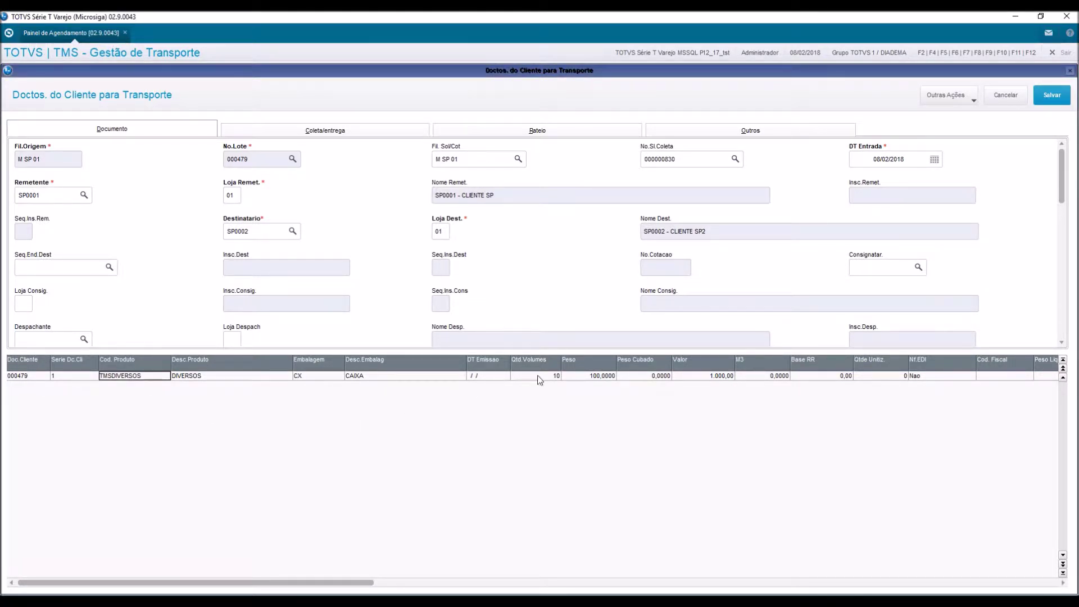
Set the invoice's issue date to 08/02/2018, save the document and decline calculating the lot immediately.
double_click(499, 379)
click(504, 376)
click(521, 493)
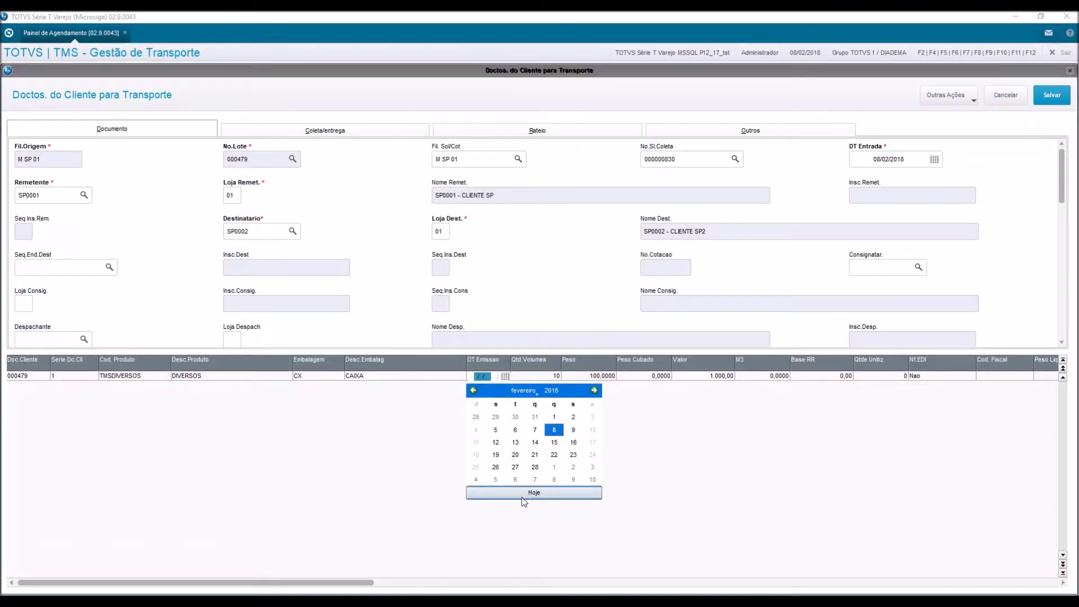
key(Return)
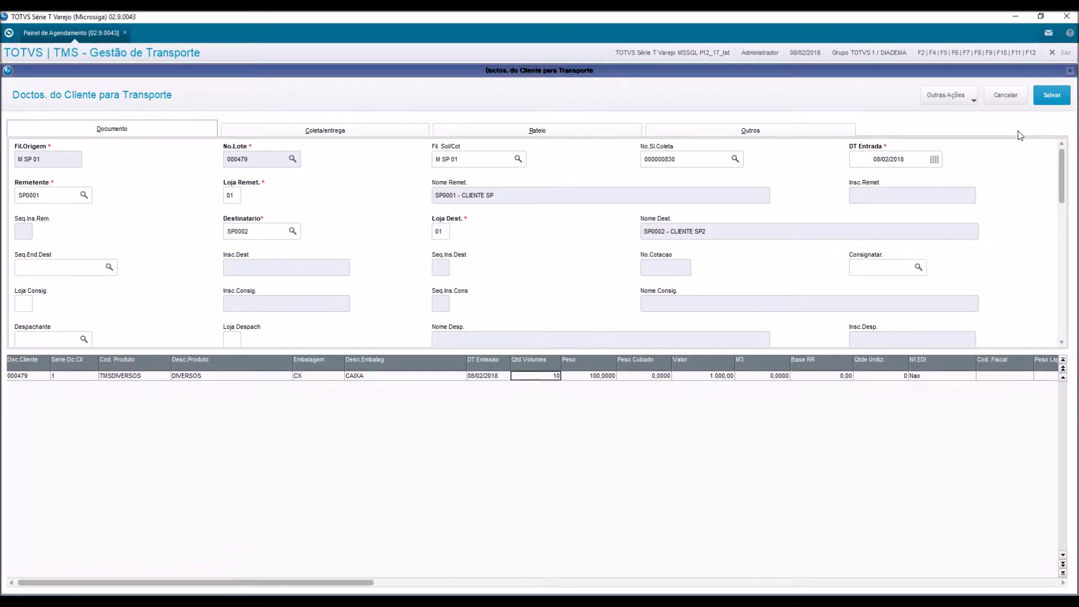
click(1049, 97)
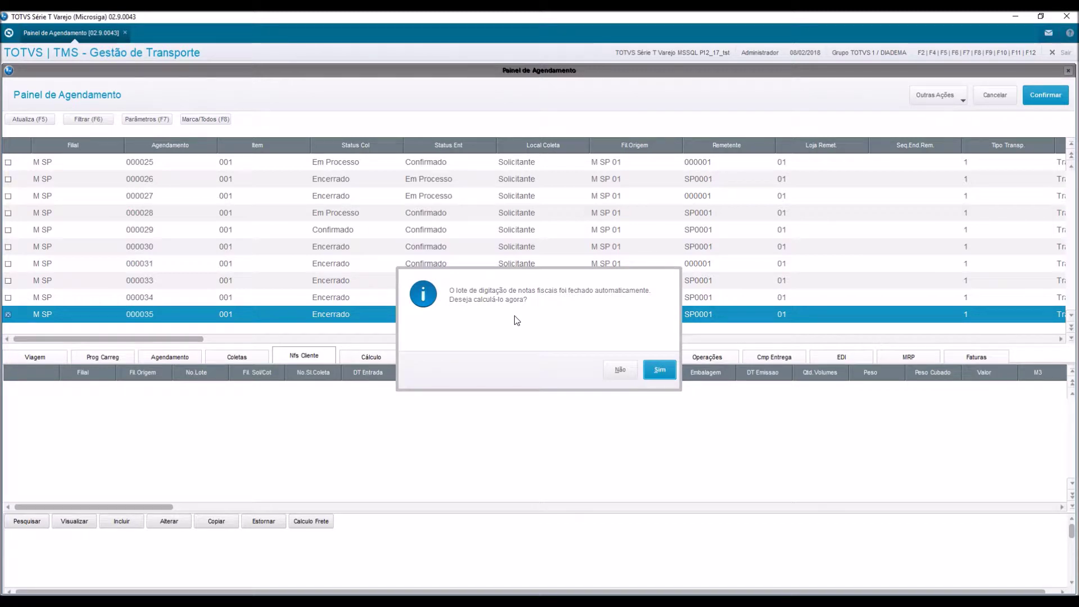
click(620, 371)
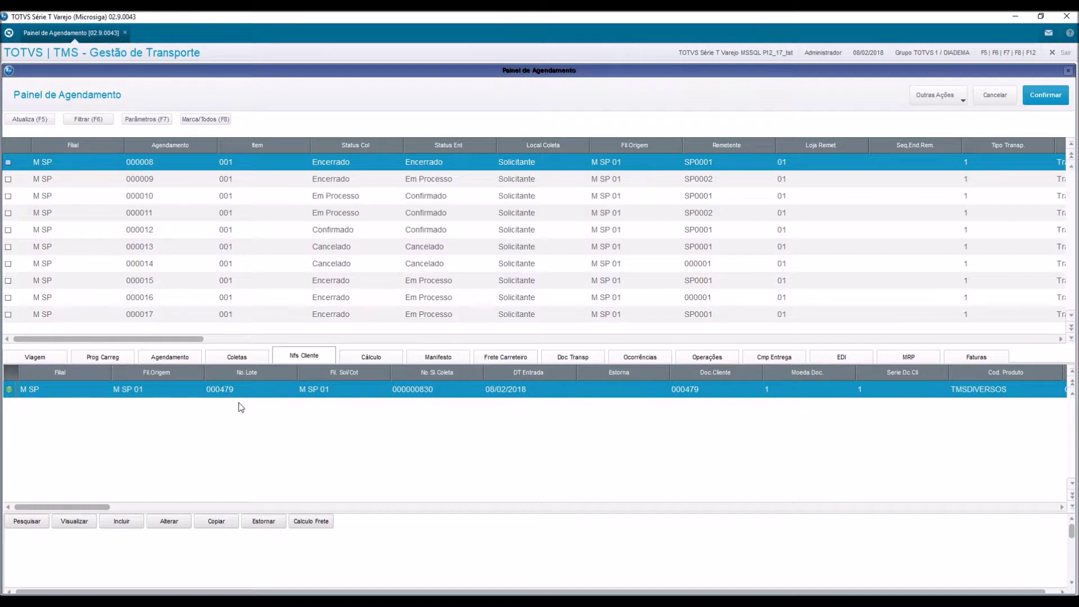
Include a new trip of type Entrega with Rodoviario transport, accepting the trip parameters as they are.
click(34, 355)
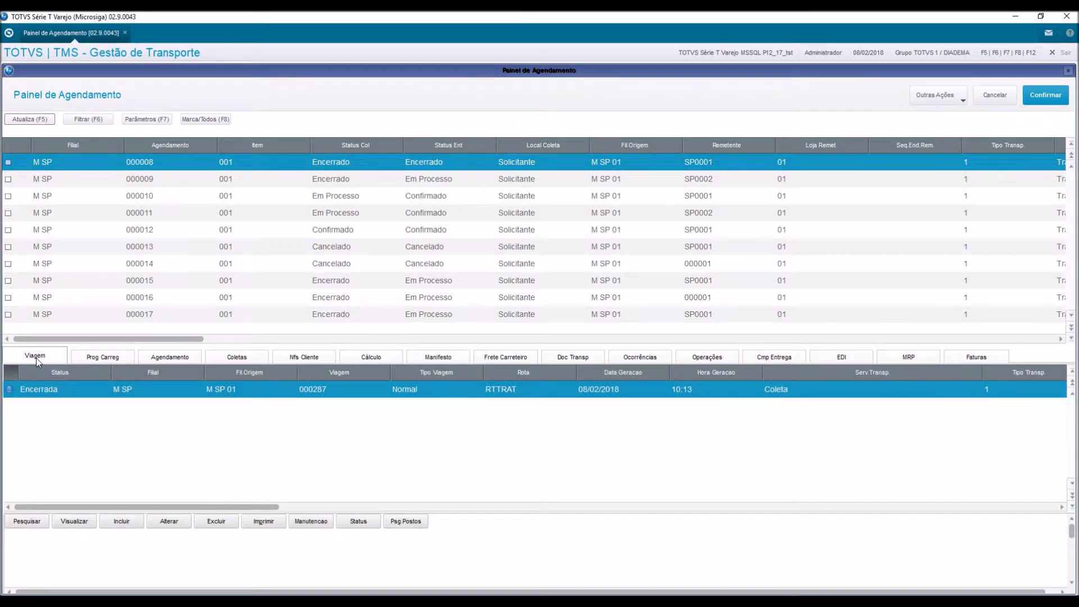
click(122, 521)
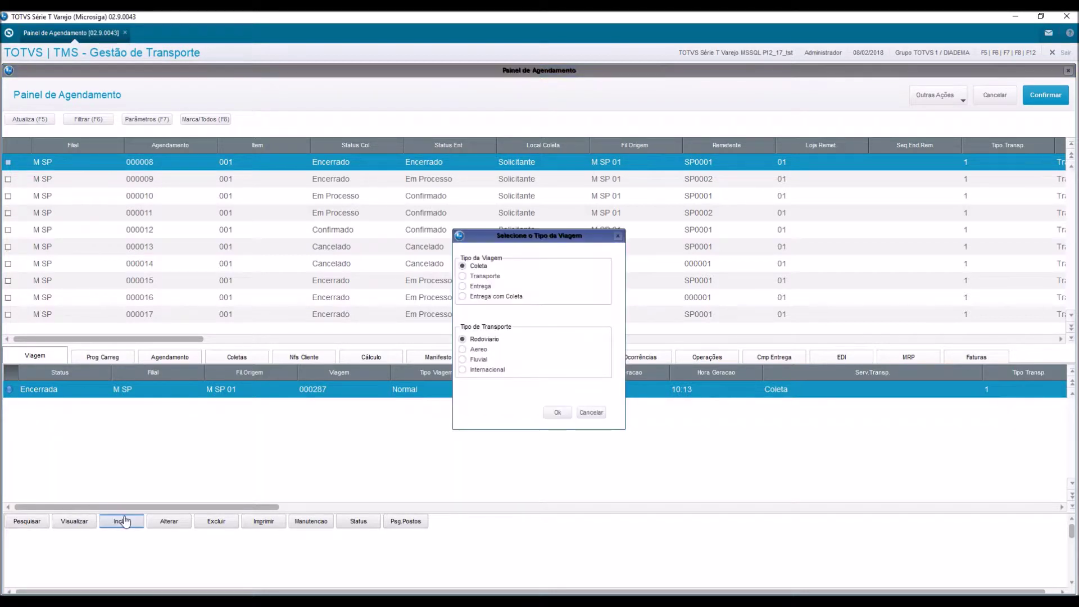
click(482, 287)
click(562, 413)
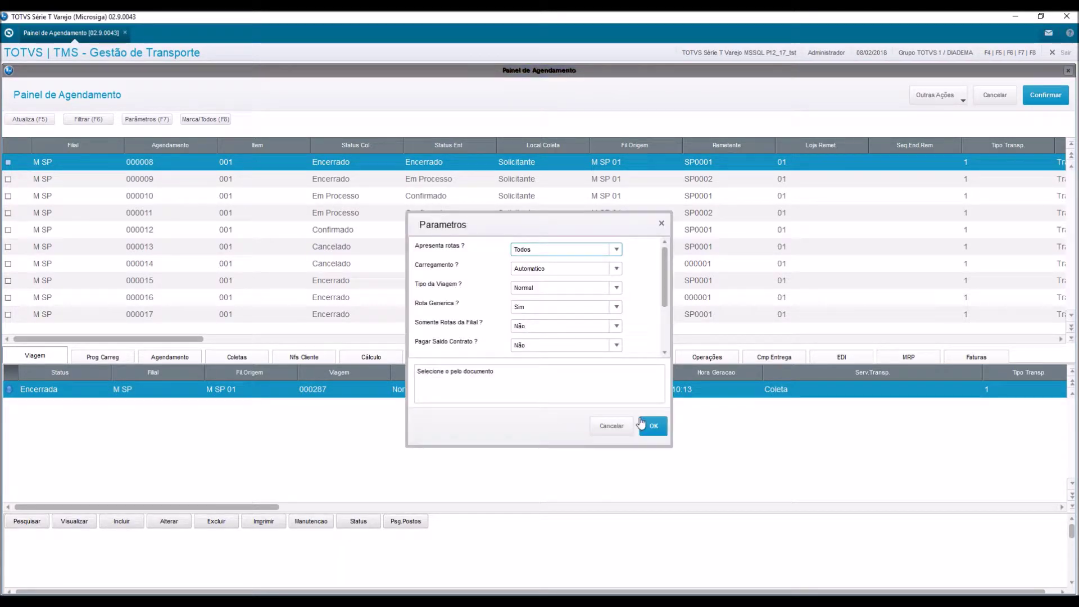
click(648, 425)
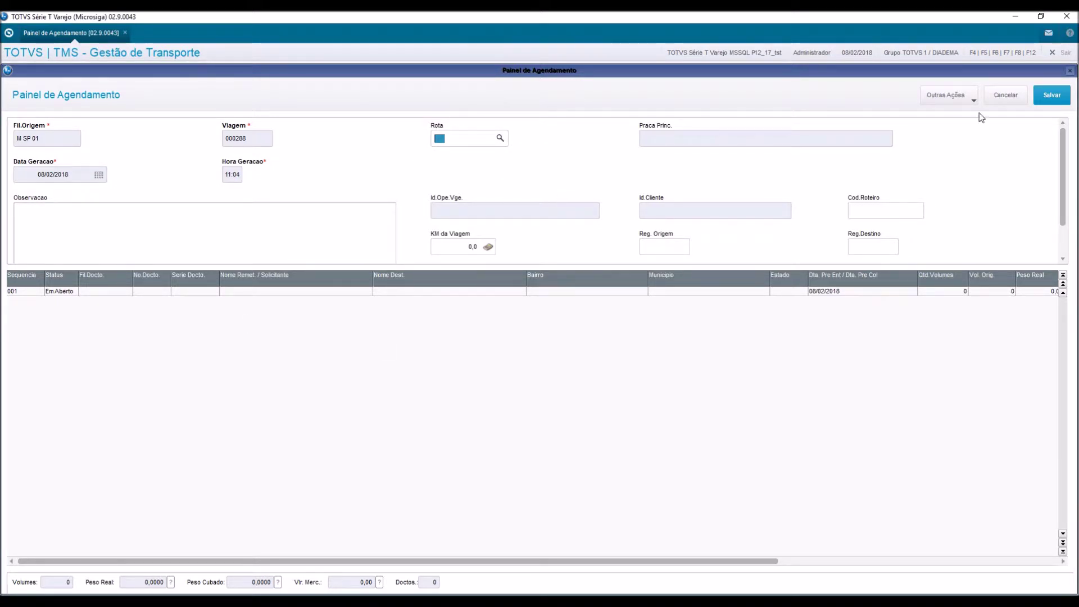
Assign vehicle TSA0001 to the first item of the trip complement.
click(954, 101)
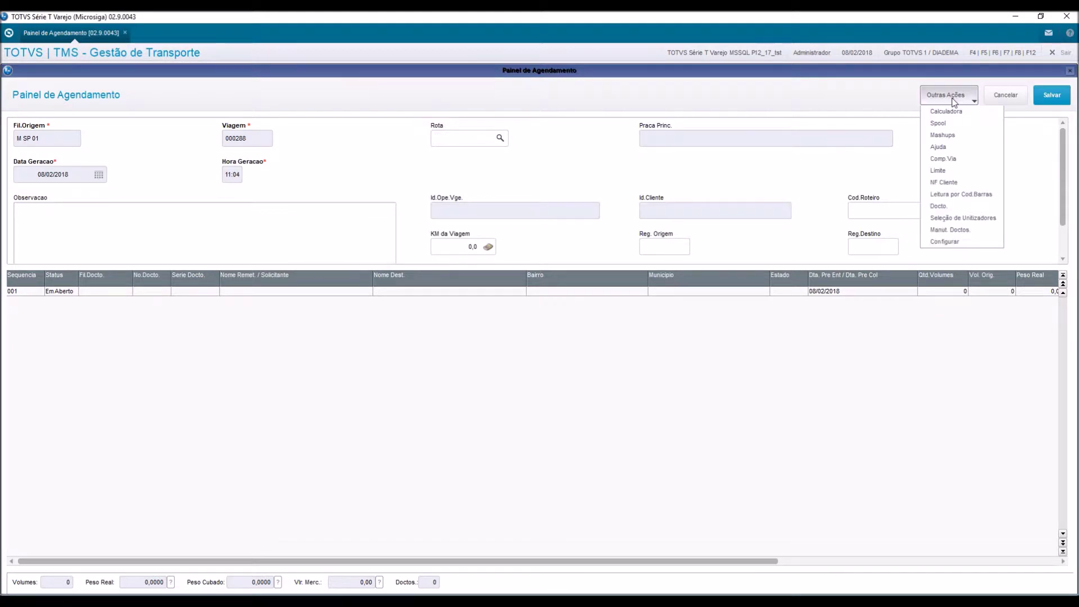
click(948, 160)
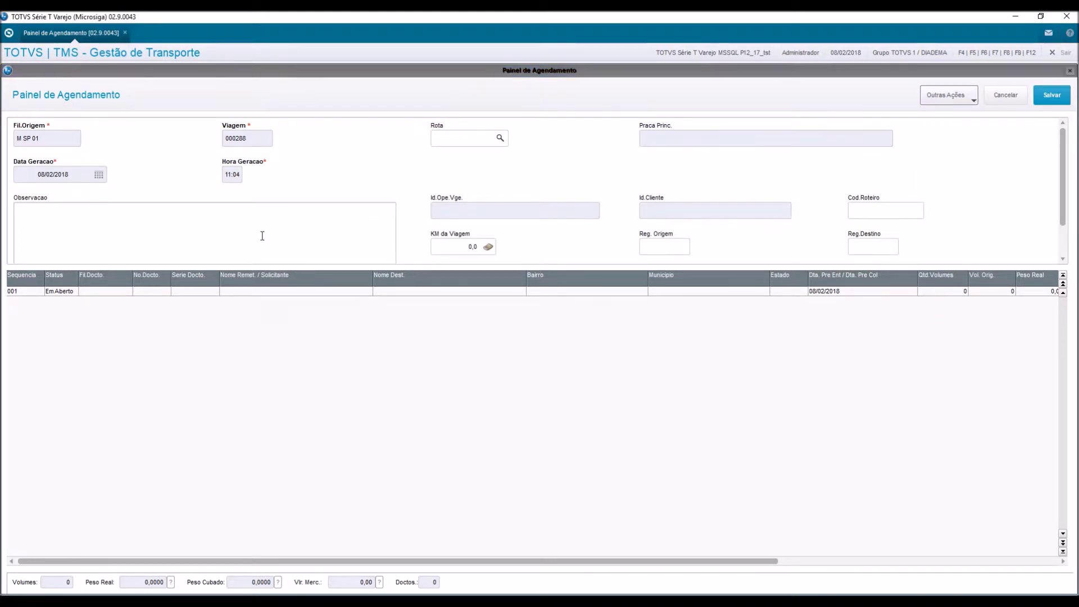
double_click(55, 297)
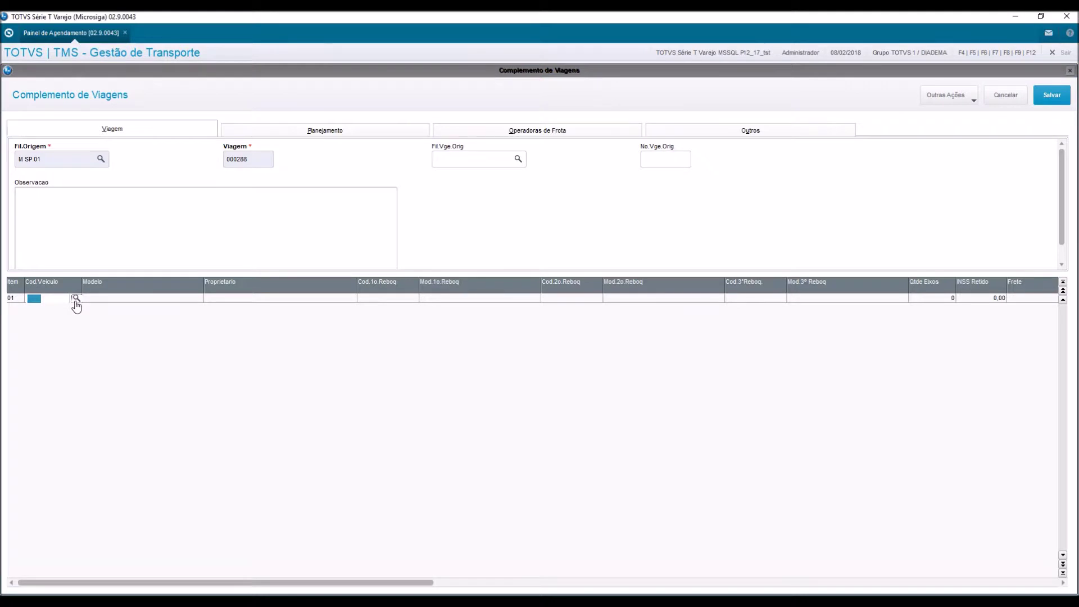
key(F3)
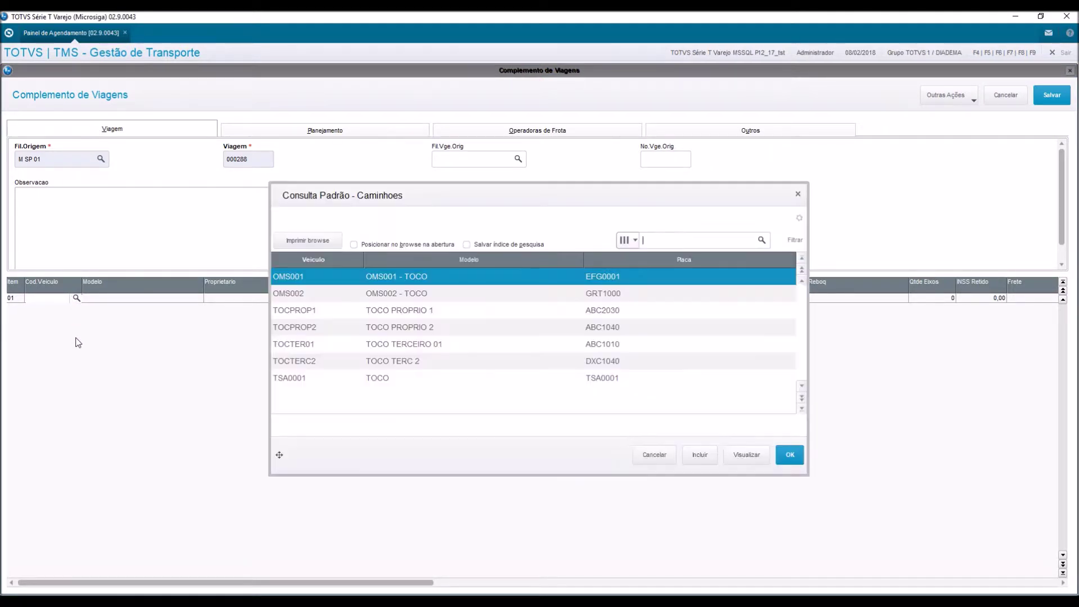
double_click(406, 381)
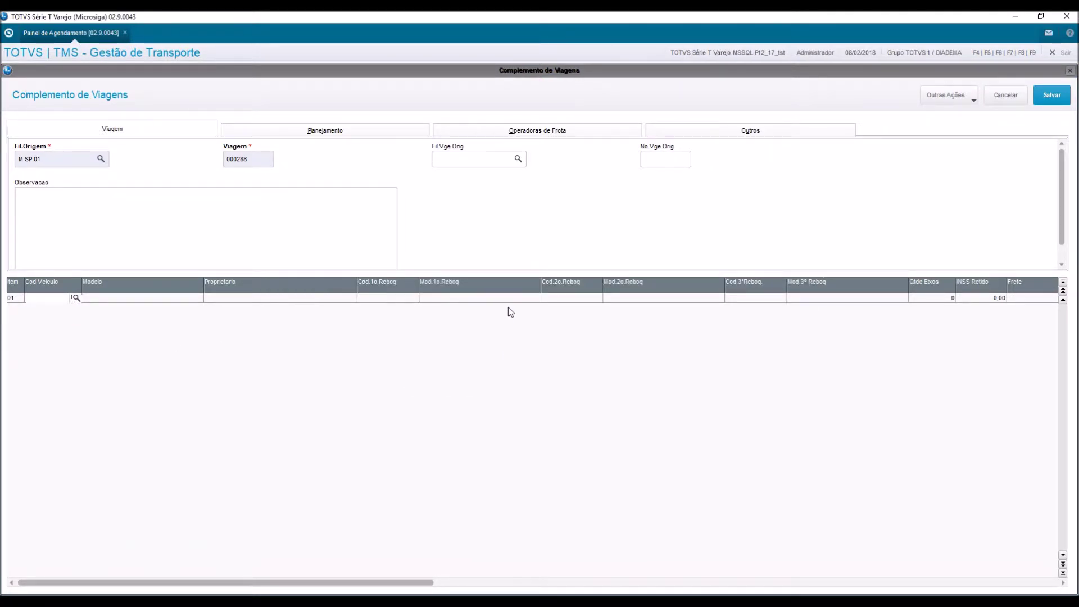
Plan the trip's start and end for 08/02/2018 at 18:00 and save the trip complement.
click(276, 129)
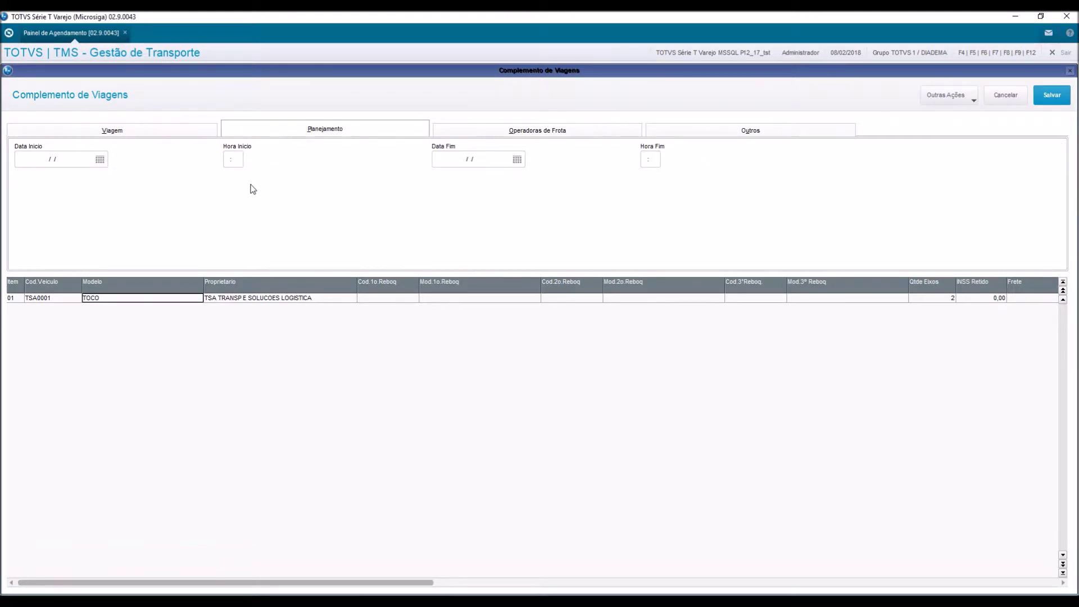
click(100, 159)
click(93, 277)
key(Tab)
text(18:00)
key(Tab)
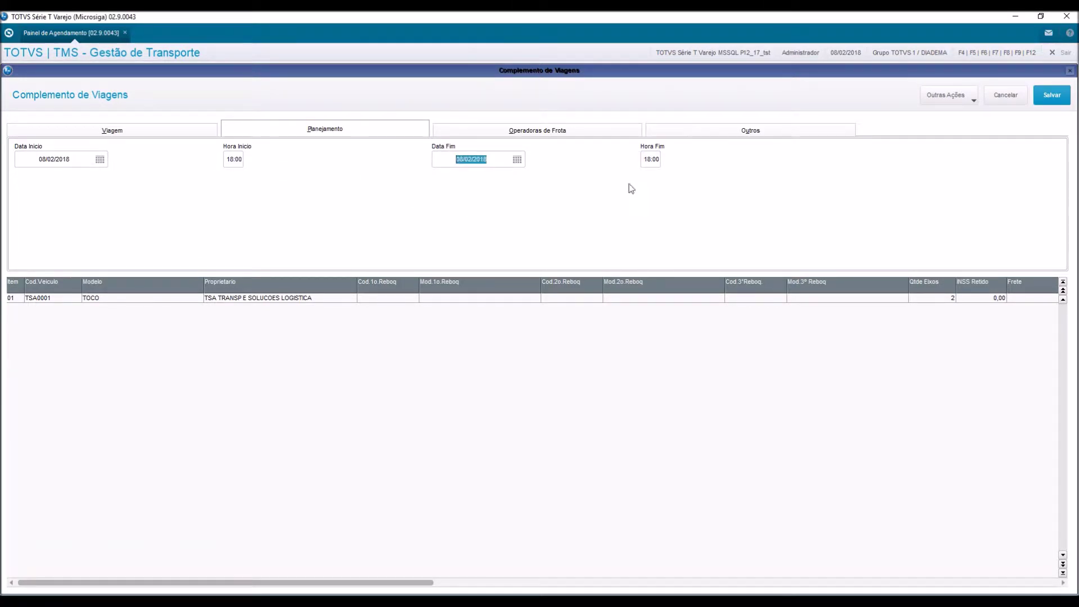
click(1049, 100)
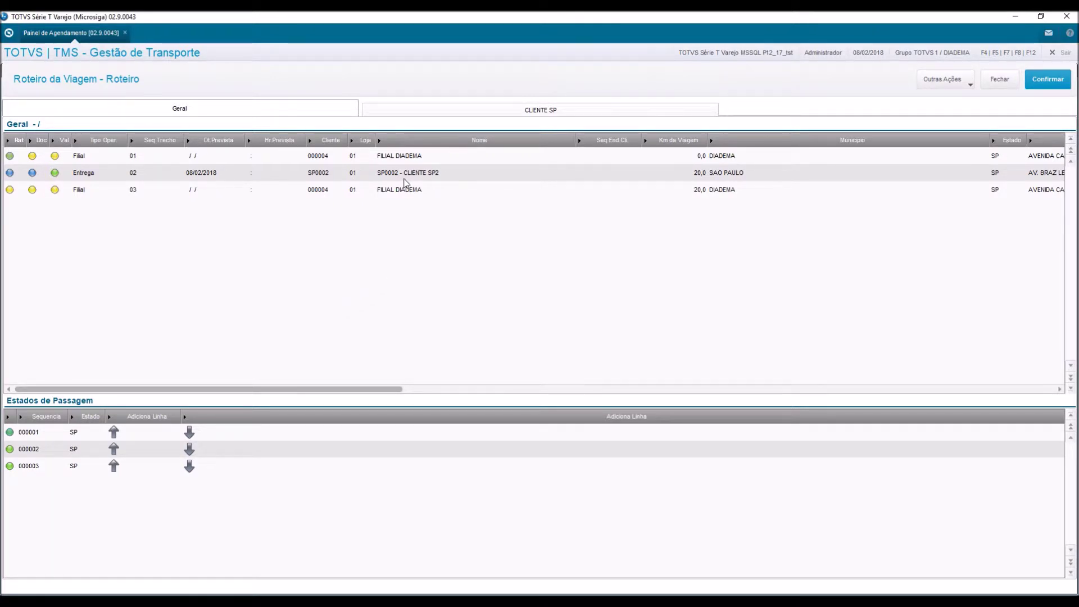
Confirm the trip's route and save the receivable freight preview.
click(1049, 86)
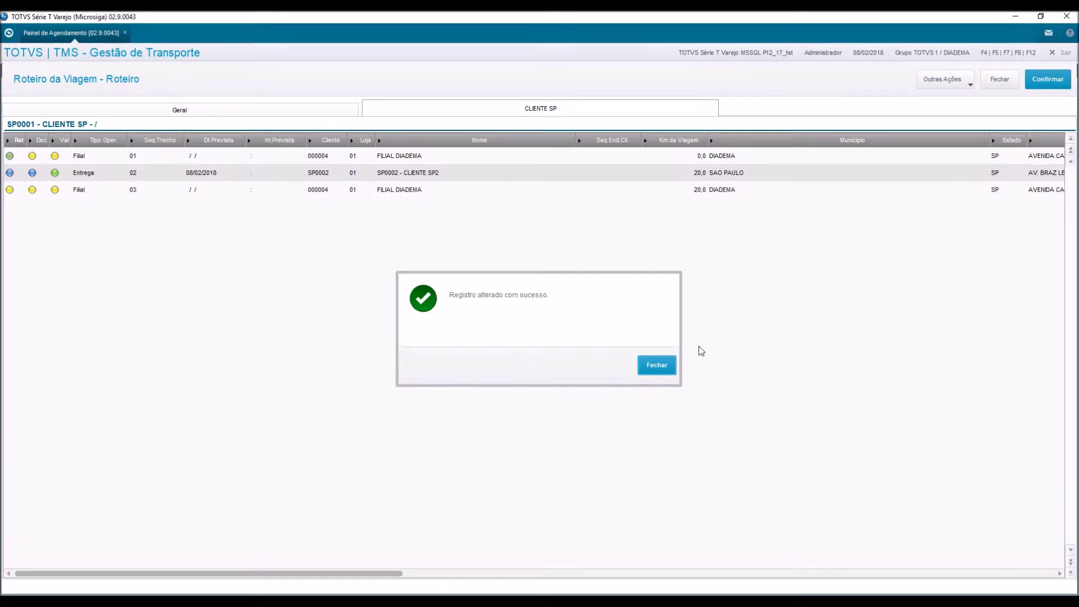
click(656, 365)
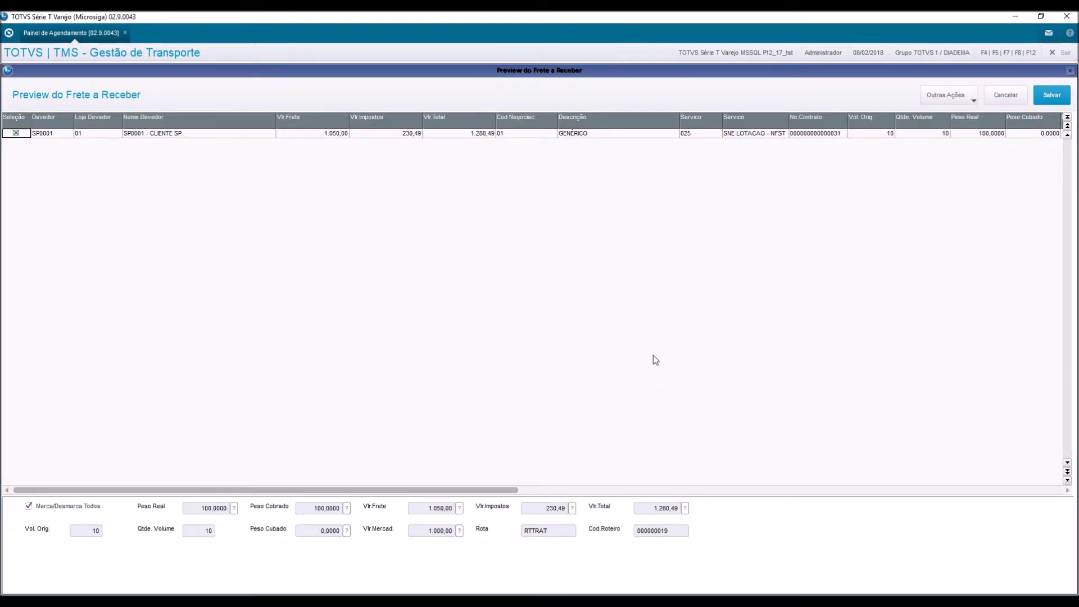
click(1058, 101)
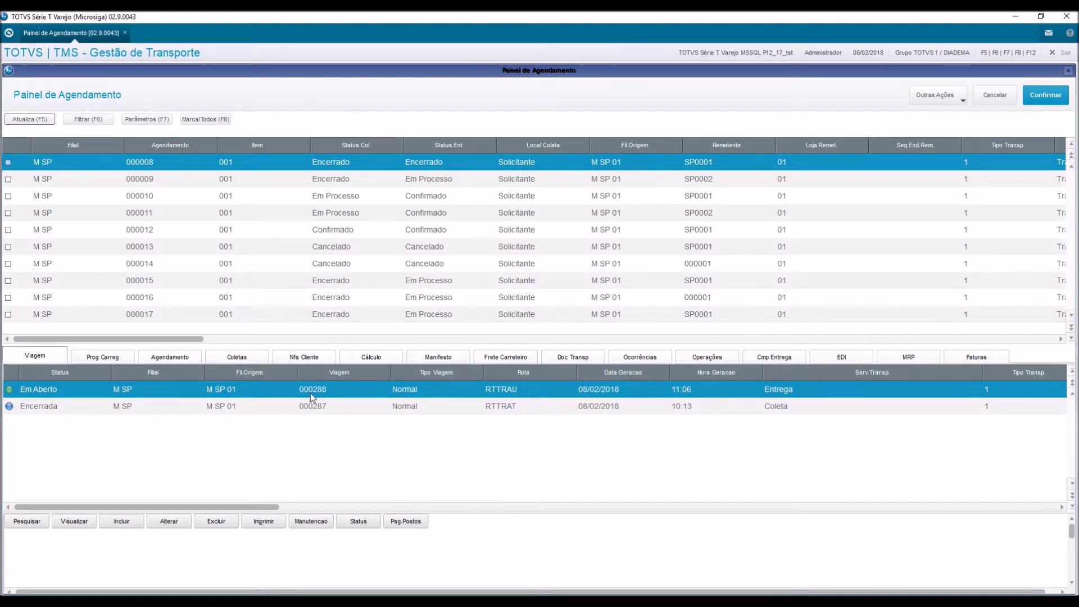
View the details and loaded document of delivery trip 000288, and close them.
click(68, 525)
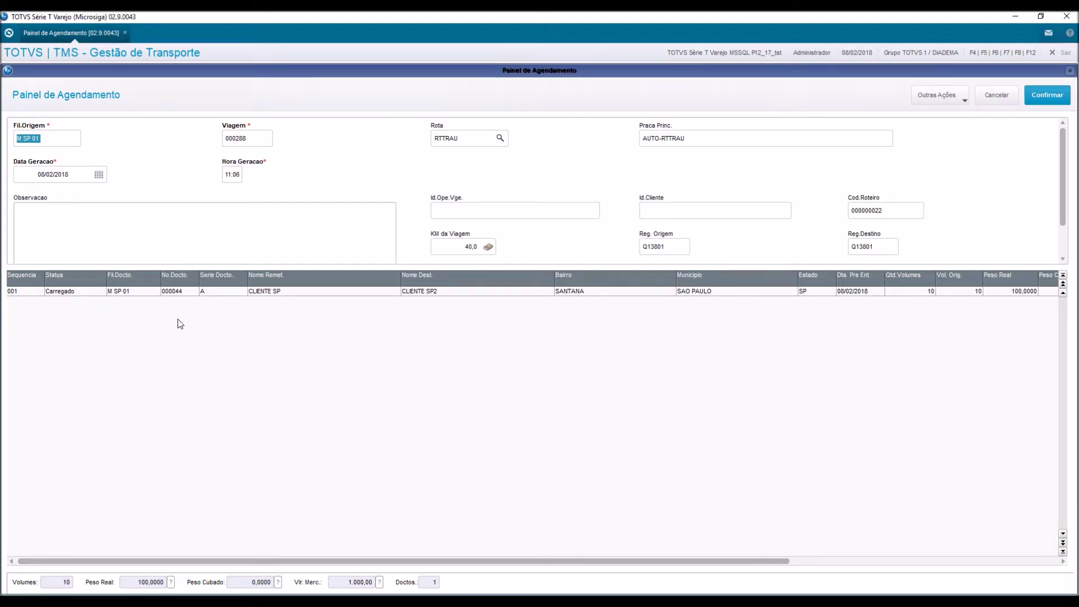
click(1000, 95)
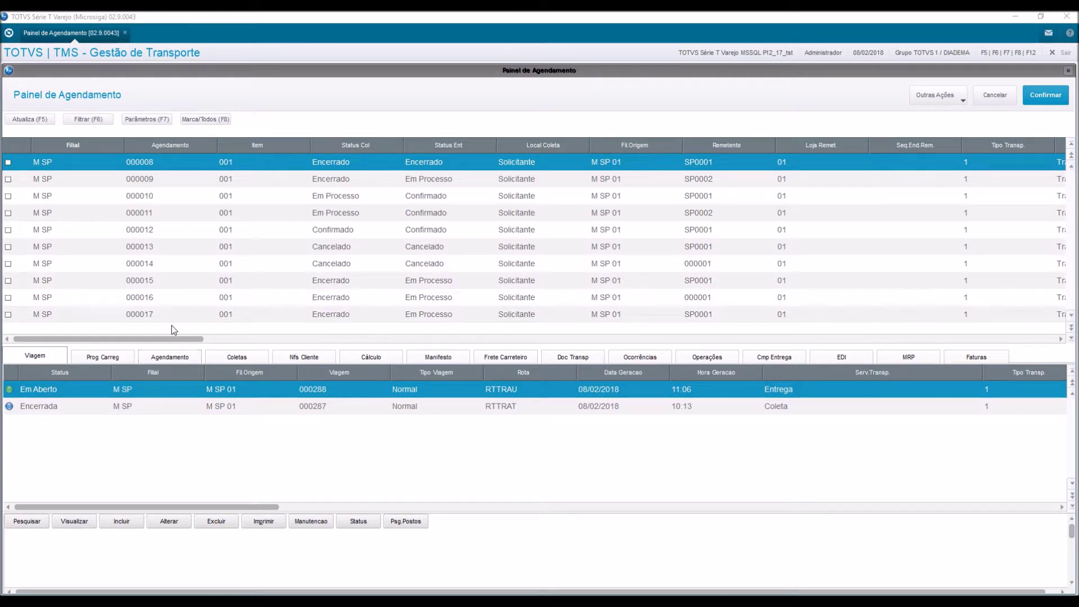
Unmark scheduling 000035 and refresh the panel.
click(221, 282)
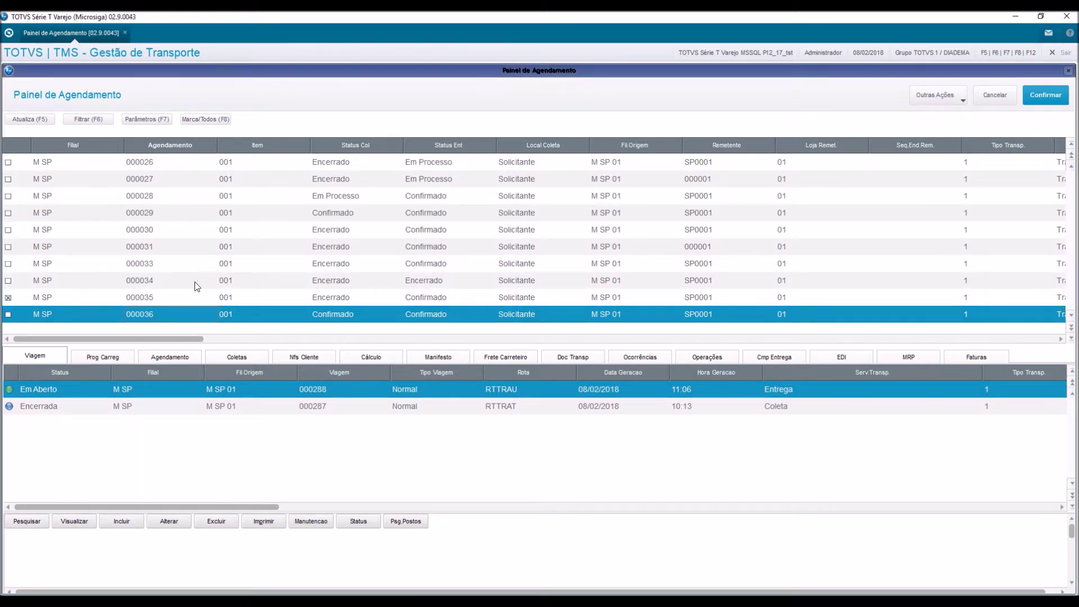
click(26, 296)
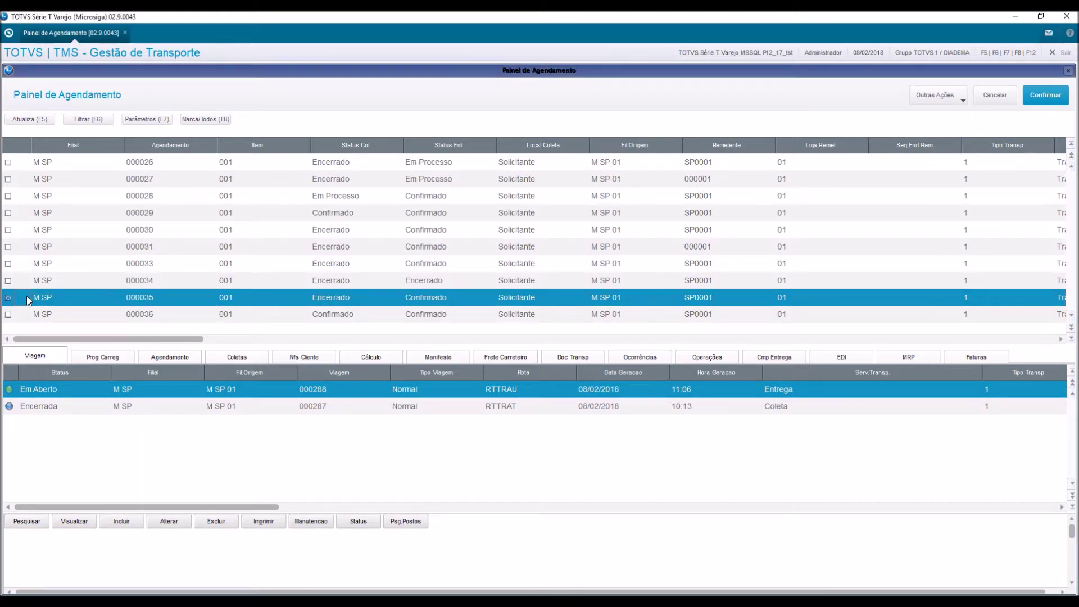
click(44, 121)
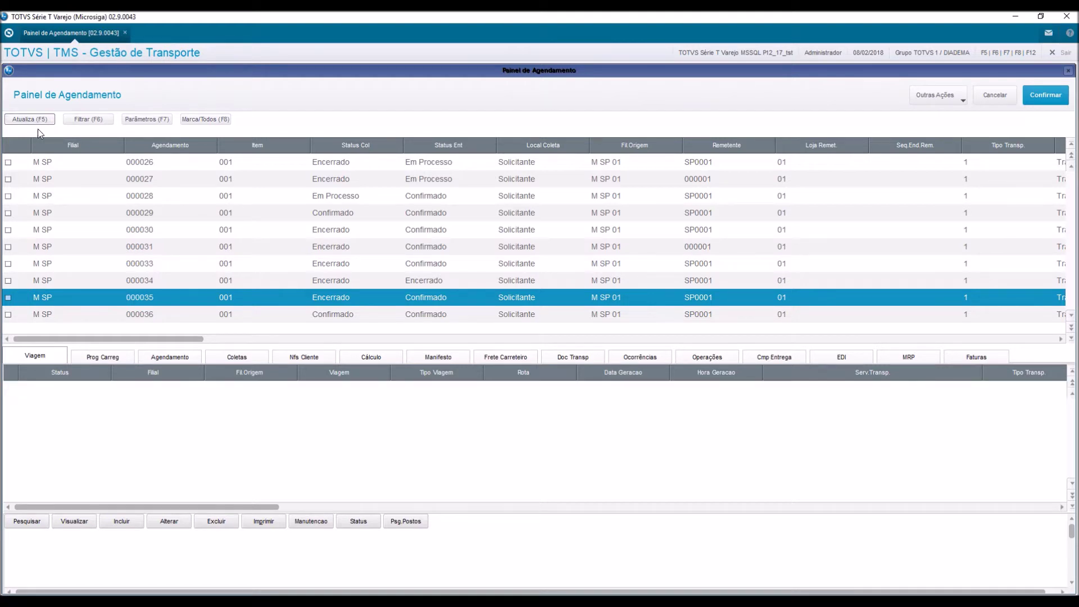
Mark schedulings 000029 and 000036 in the list.
double_click(117, 215)
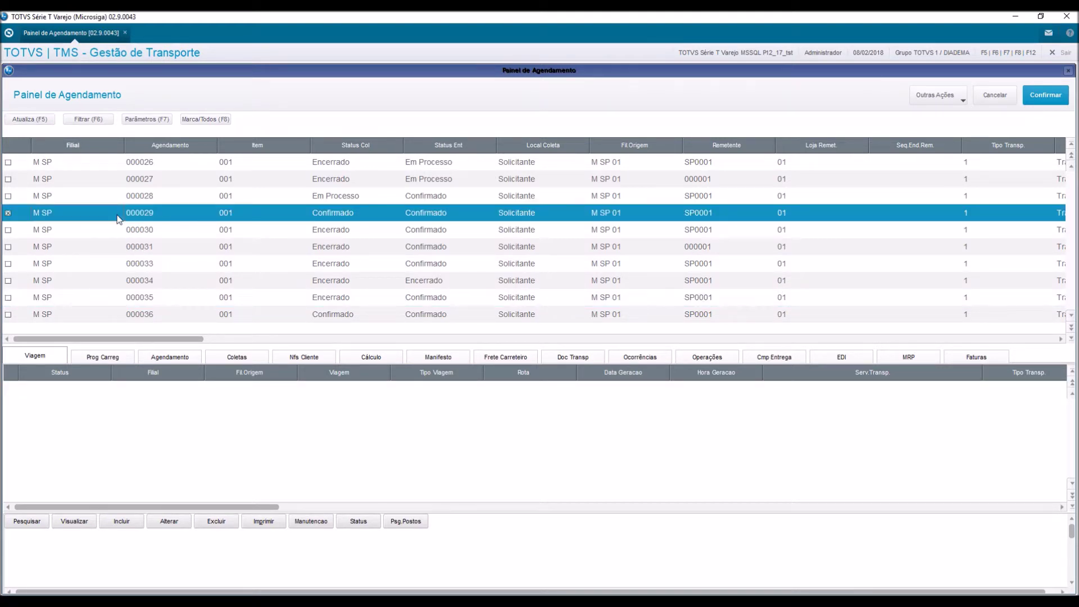
click(47, 313)
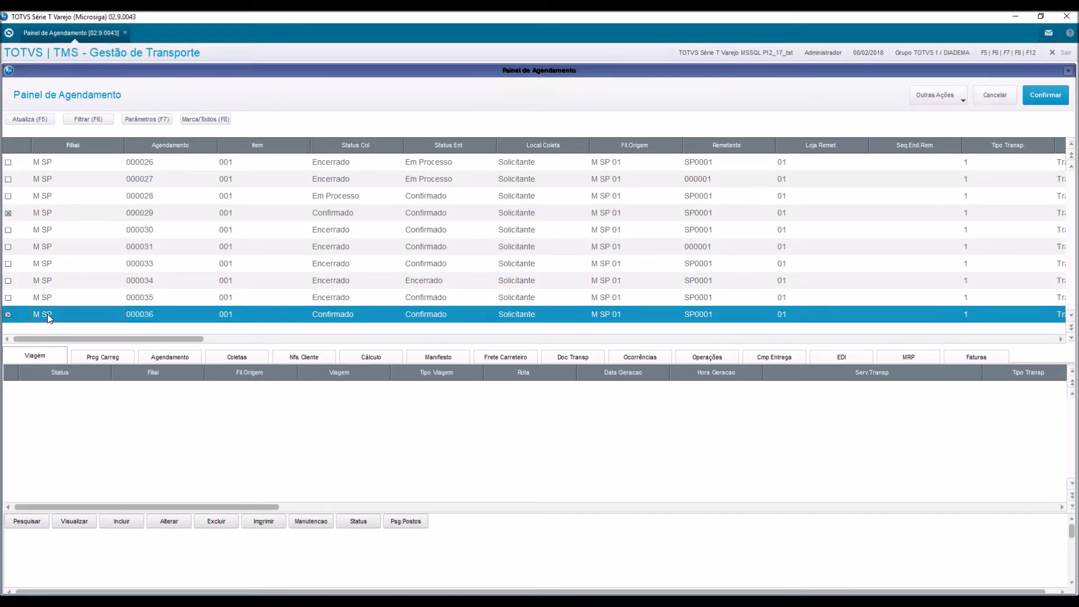
Create a loading program that assigns the marked collection documents 000000825 and 000000831 to vehicle TOCTER01, and confirm it.
click(93, 359)
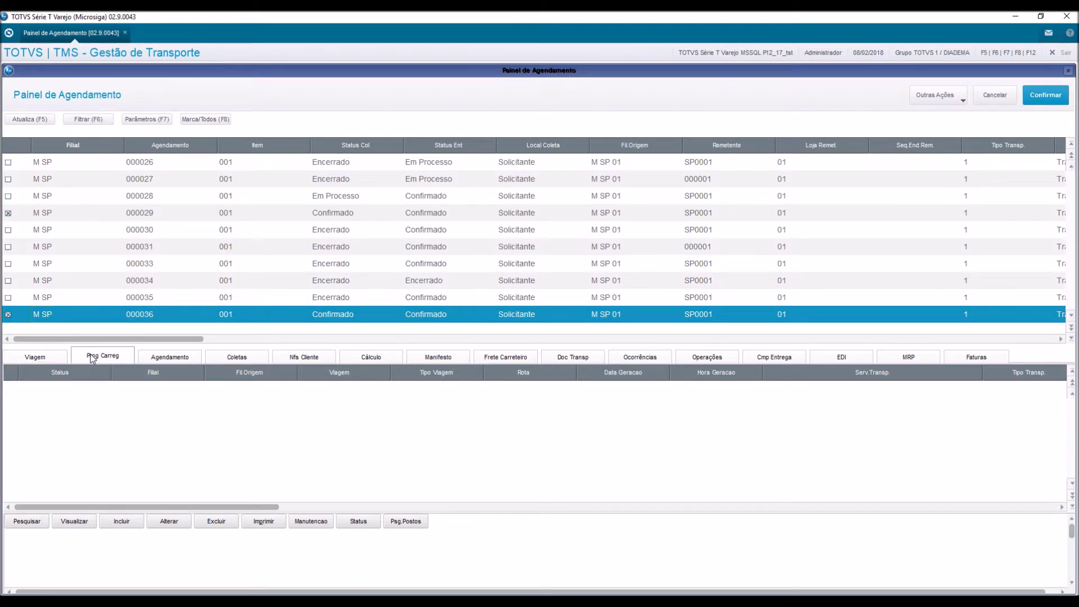
click(121, 522)
click(653, 427)
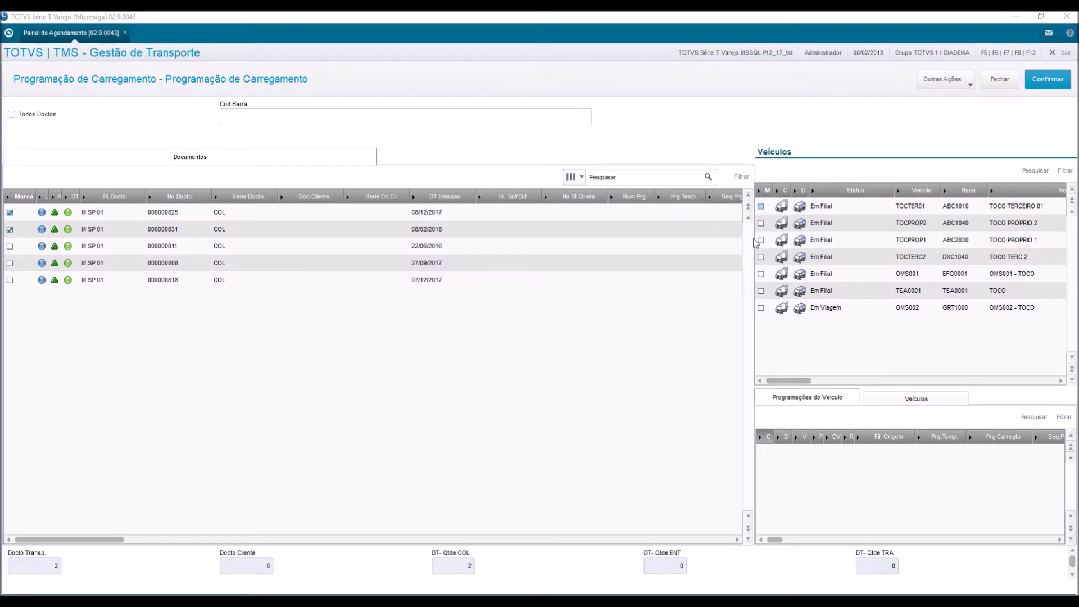
click(783, 211)
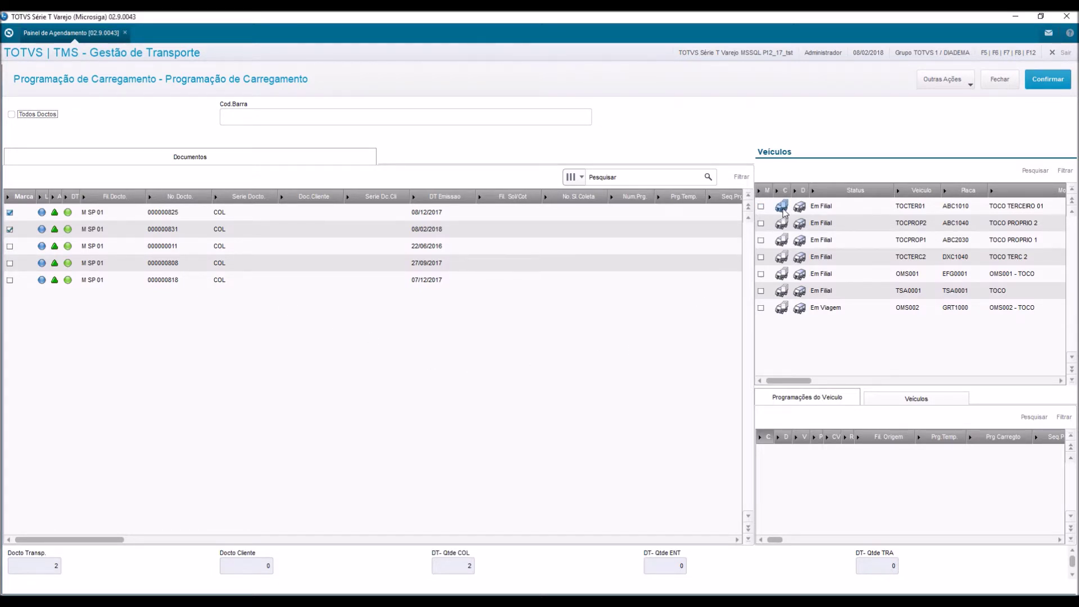
click(783, 212)
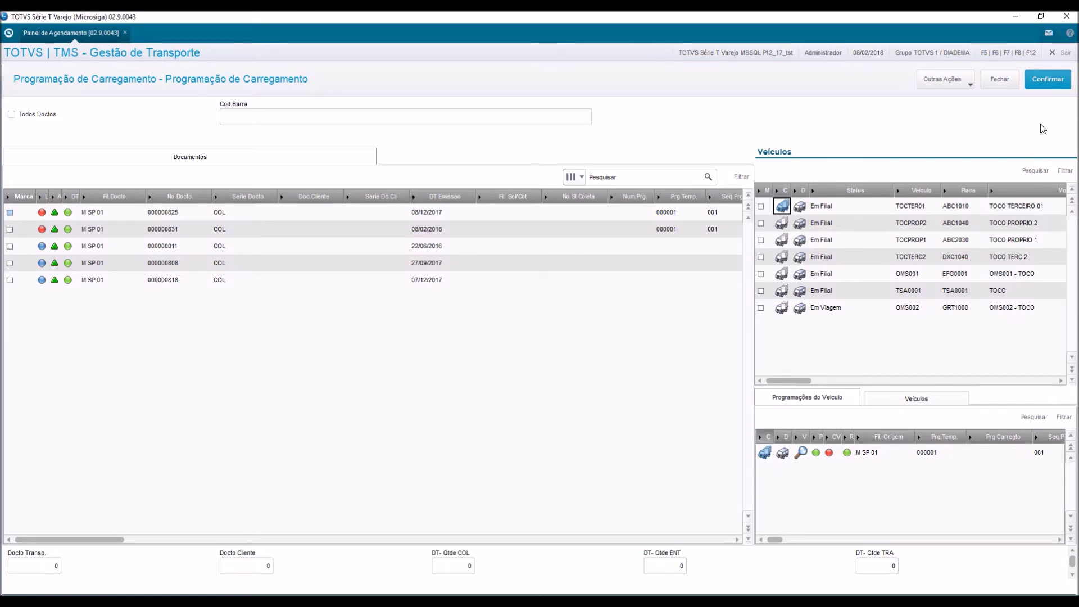
click(1044, 90)
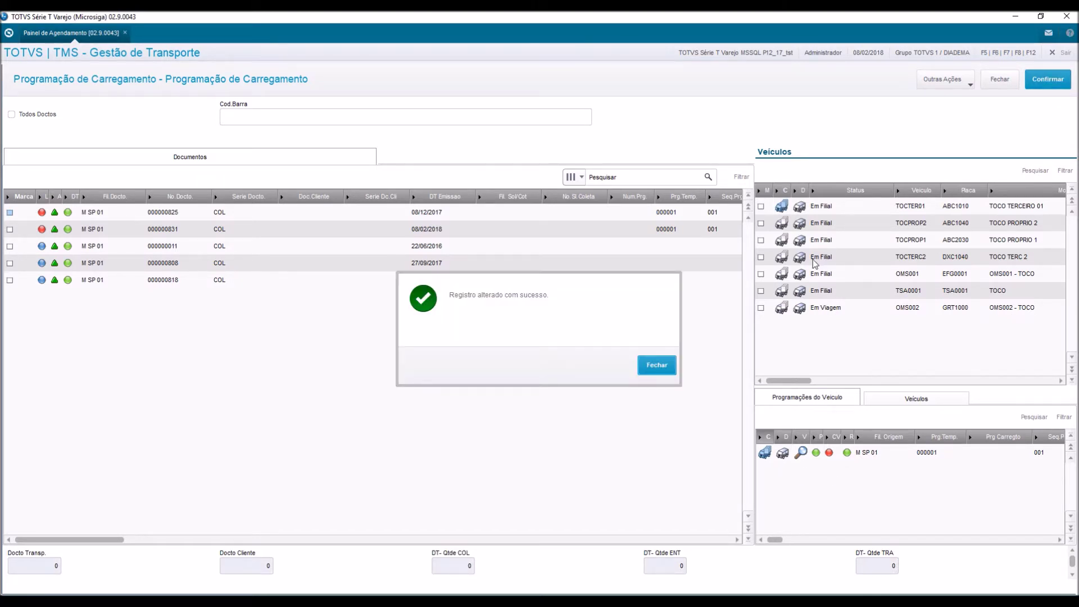
click(656, 367)
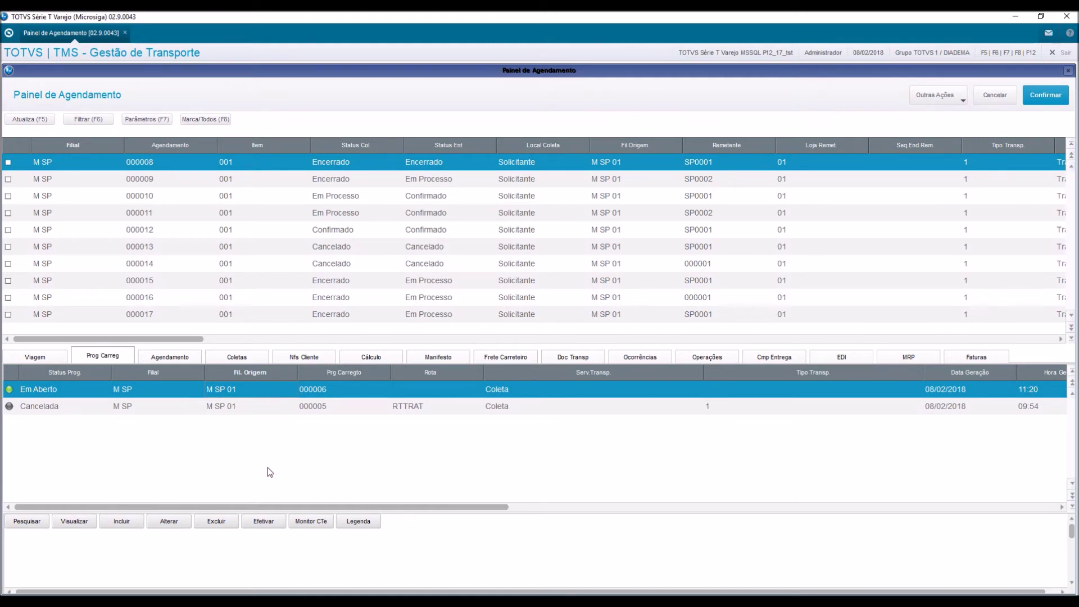
Put the open loading program 000006 into effect and confirm the trip route with the collection stop at CLIENTE SP.
click(269, 522)
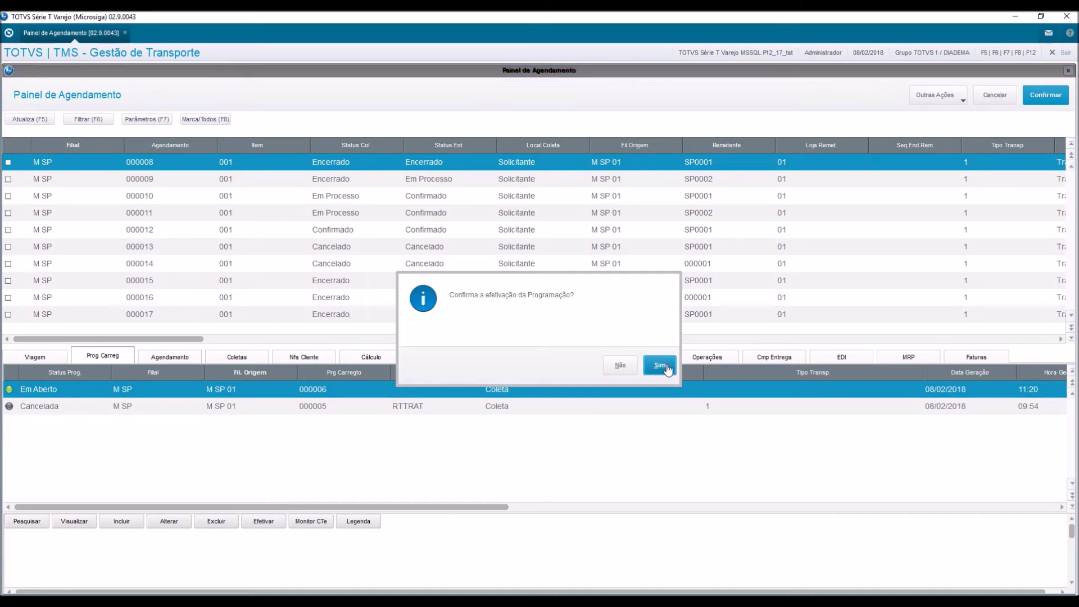
click(663, 366)
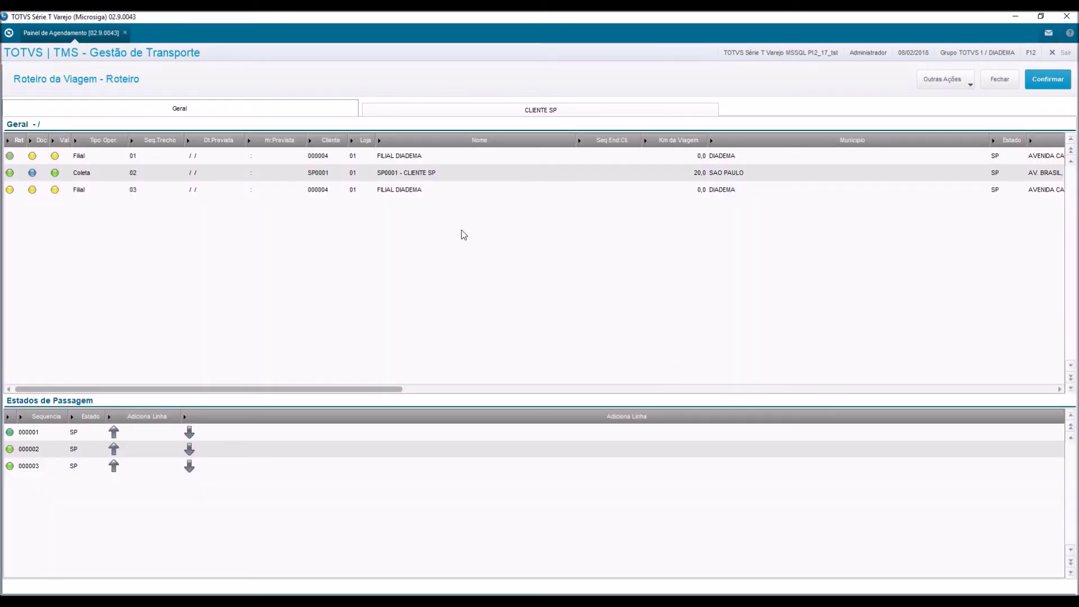
click(1045, 79)
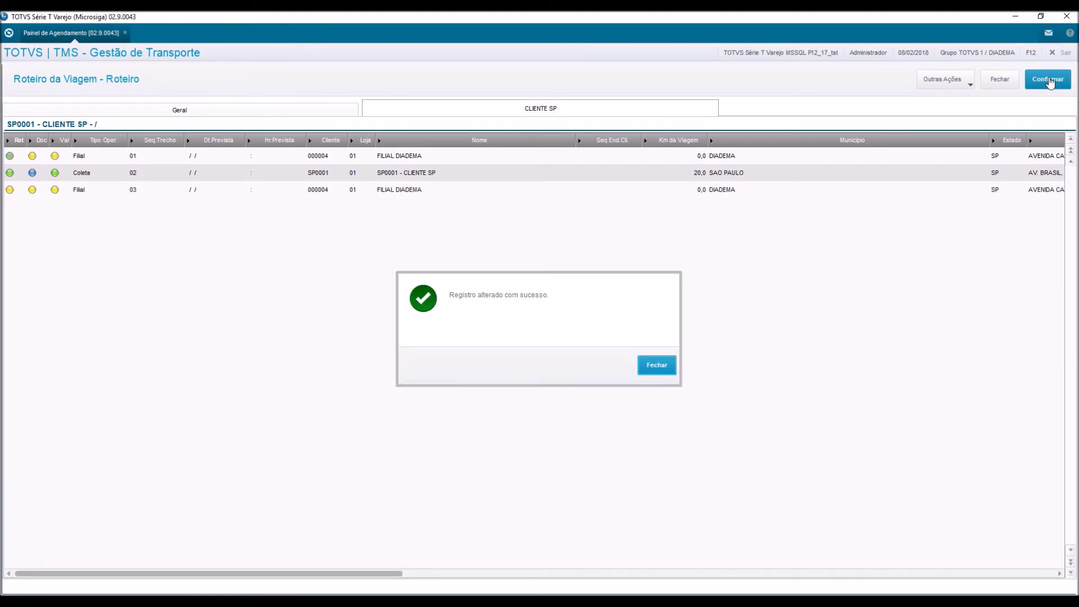
click(659, 364)
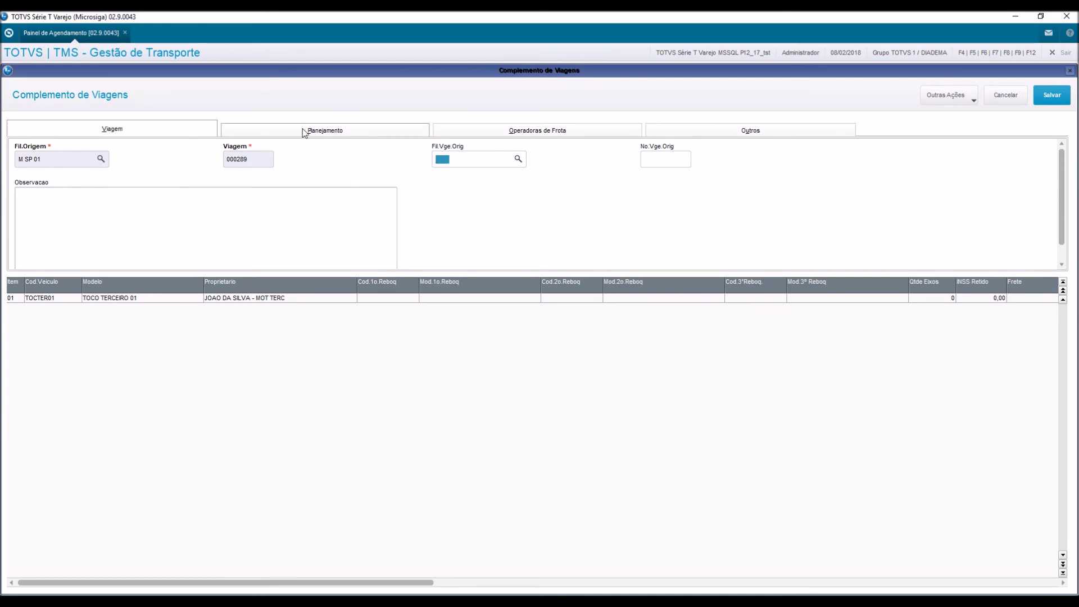
Set the trip's planned start to 08/02/2018 at 18:00 and save the trip complement.
click(304, 131)
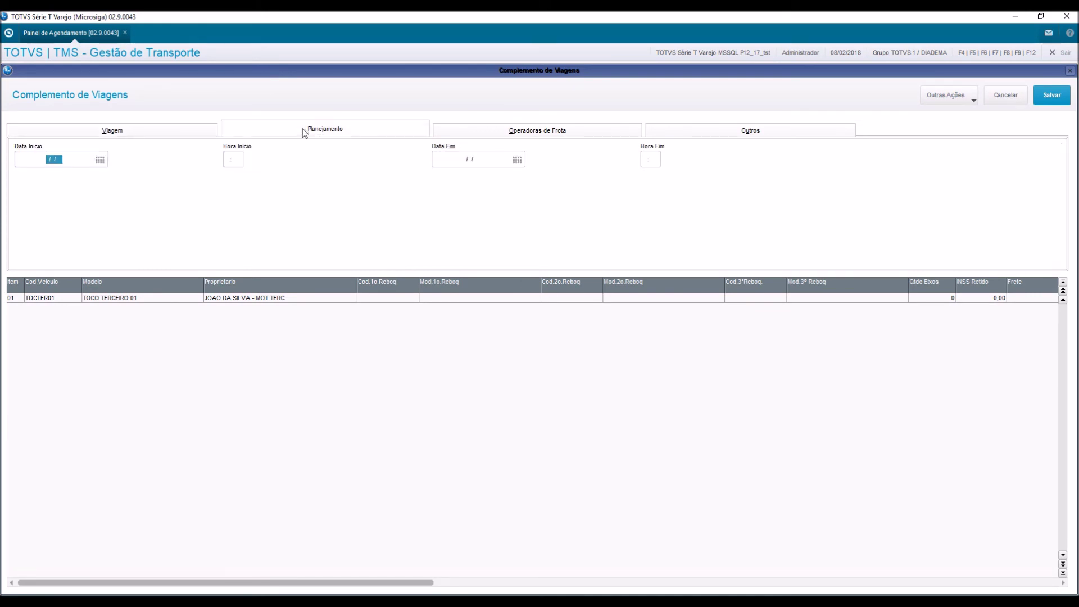
click(98, 162)
click(119, 271)
click(233, 160)
text(1800)
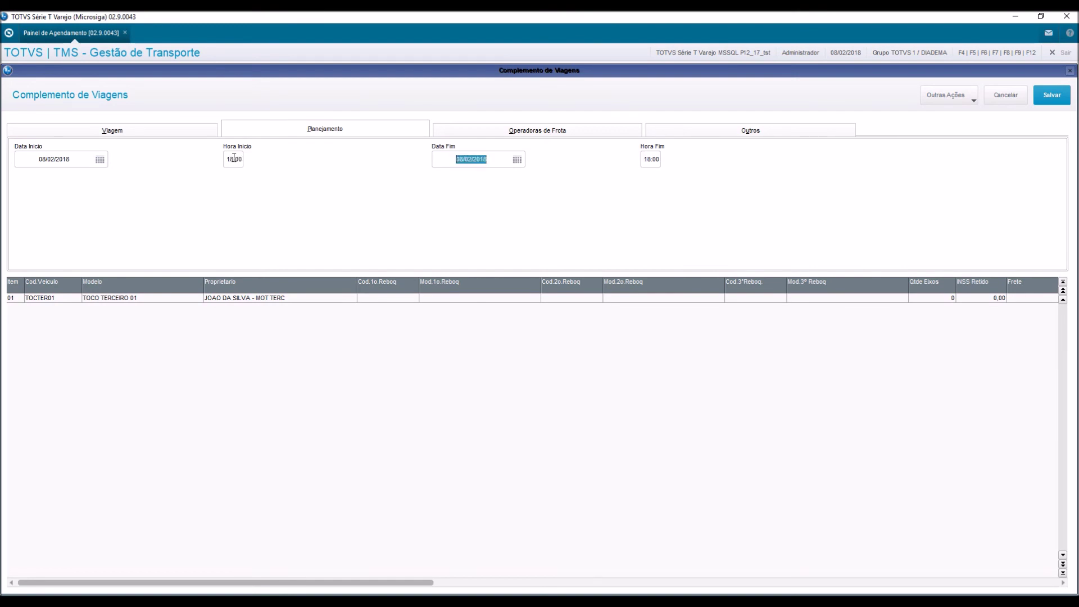
click(1060, 99)
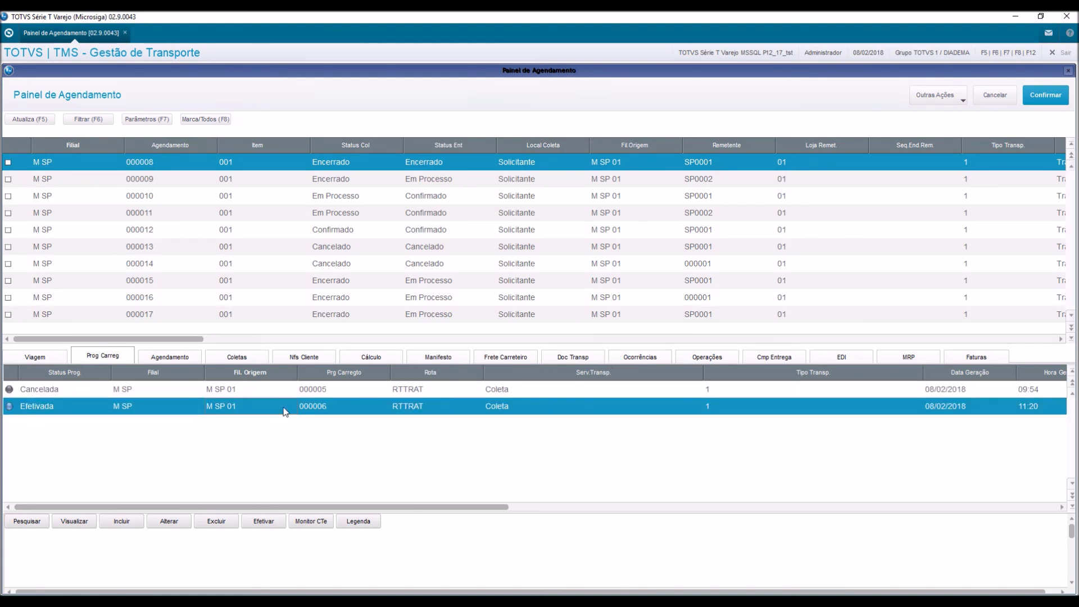
Show the list of trips and select the open collection trip on route RTTRAT.
click(32, 357)
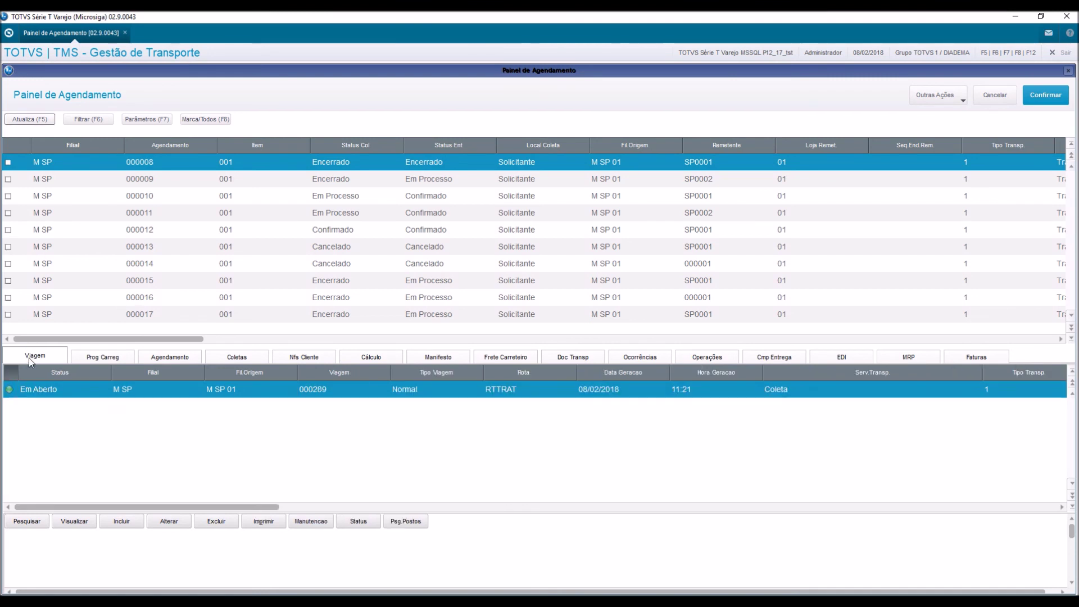
click(61, 395)
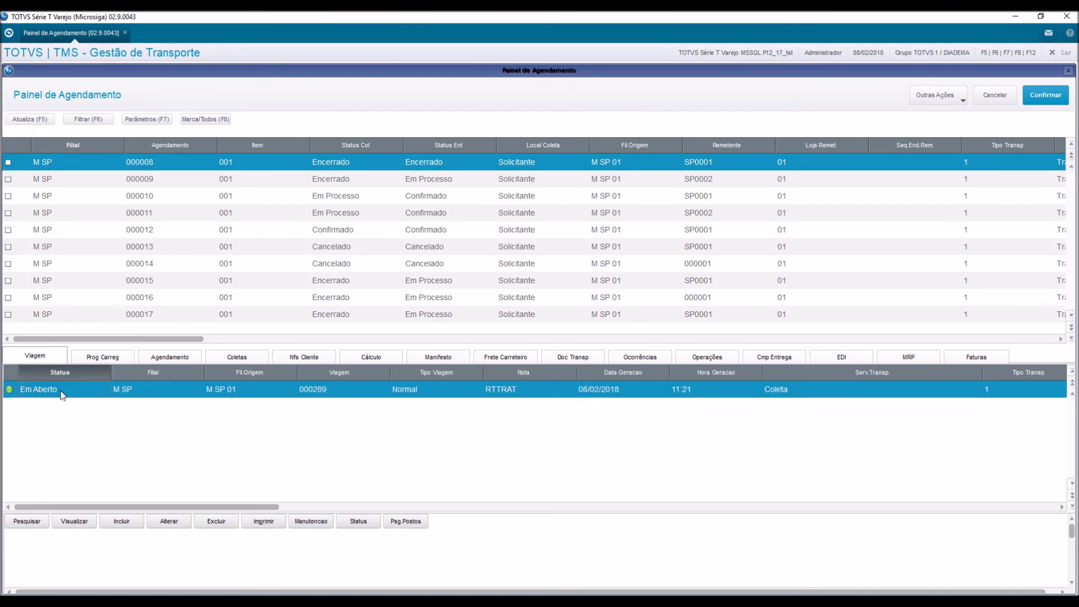